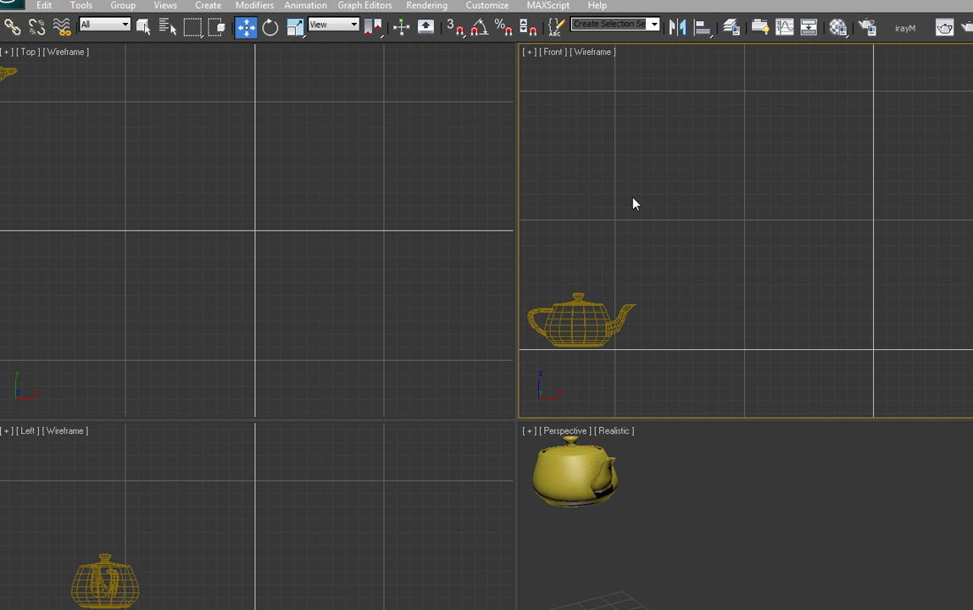
# Select the teapot, maximize the Front wireframe viewport, and pan so the teapot sits near the bottom.
pyautogui.click(576, 311)
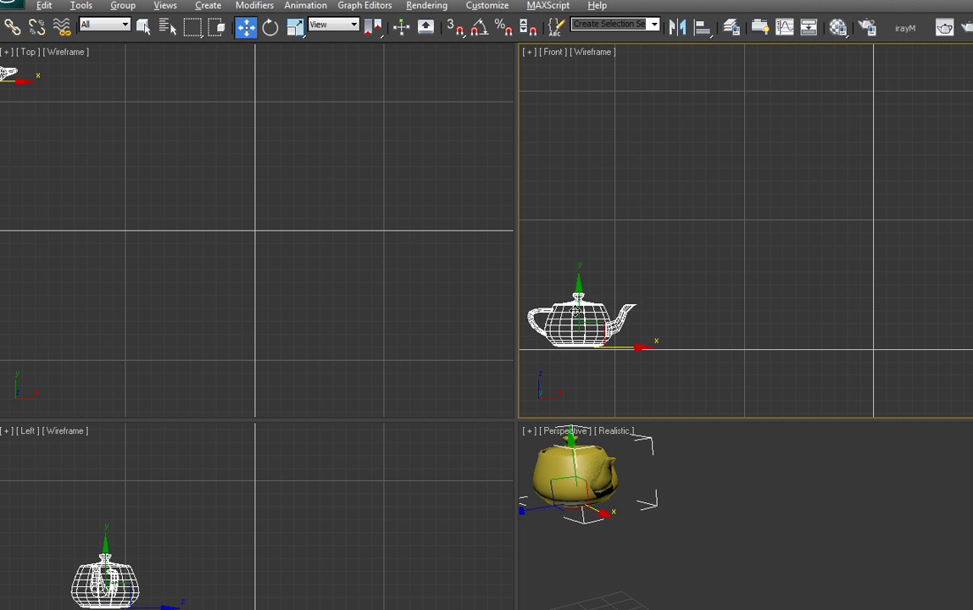
pyautogui.hotkey('alt', 'w')
pyautogui.moveTo(354, 458)
pyautogui.mouseDown(button='middle')
pyautogui.moveTo(377, 411)
pyautogui.moveTo(345, 426)
pyautogui.mouseUp(button='middle')
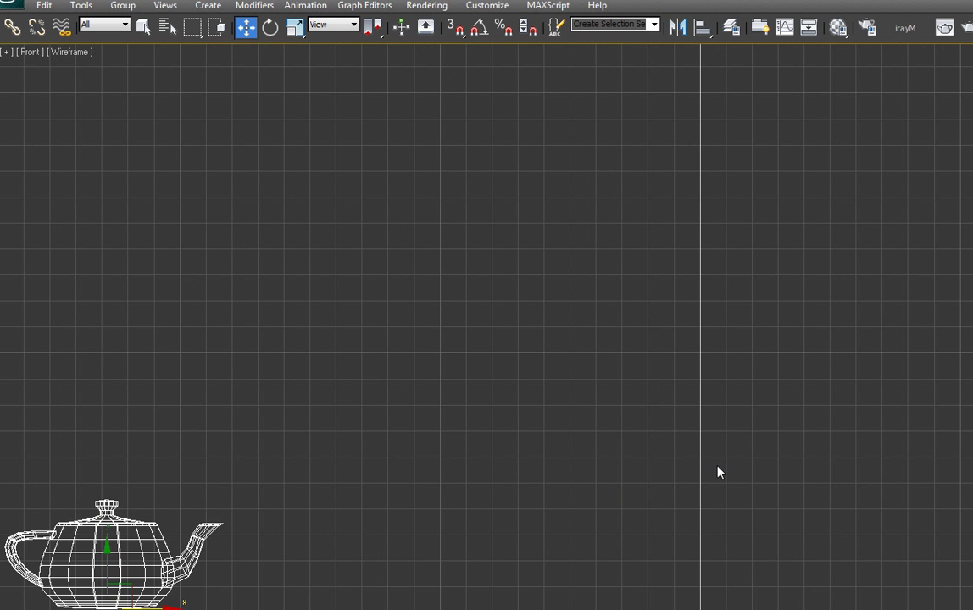
pyautogui.moveTo(669, 471)
pyautogui.mouseDown(button='middle')
pyautogui.moveTo(512, 447)
pyautogui.moveTo(421, 459)
pyautogui.moveTo(467, 459)
pyautogui.moveTo(569, 482)
pyautogui.moveTo(668, 410)
pyautogui.moveTo(727, 467)
pyautogui.moveTo(821, 468)
pyautogui.moveTo(965, 347)
pyautogui.moveTo(847, 398)
pyautogui.moveTo(833, 541)
pyautogui.moveTo(957, 280)
pyautogui.moveTo(906, 499)
pyautogui.moveTo(972, 356)
pyautogui.moveTo(962, 433)
pyautogui.mouseUp(button='middle')
pyautogui.scroll(2, 951, 464)
pyautogui.moveTo(444, 545)
pyautogui.mouseDown(button='middle')
pyautogui.moveTo(508, 458)
pyautogui.moveTo(489, 474)
pyautogui.mouseUp(button='middle')
pyautogui.scroll(-2, 463, 475)
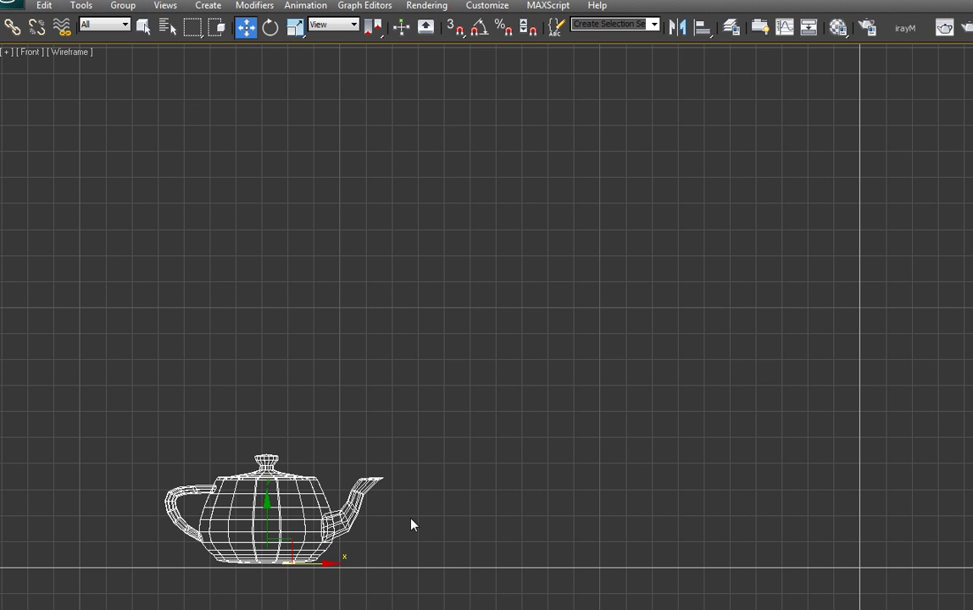
pyautogui.moveTo(415, 503)
pyautogui.mouseDown(button='middle')
pyautogui.moveTo(333, 473)
pyautogui.moveTo(491, 553)
pyautogui.moveTo(526, 503)
pyautogui.moveTo(564, 503)
pyautogui.moveTo(591, 532)
pyautogui.moveTo(668, 486)
pyautogui.moveTo(729, 491)
pyautogui.moveTo(654, 549)
pyautogui.moveTo(653, 360)
pyautogui.moveTo(343, 501)
pyautogui.moveTo(428, 379)
pyautogui.moveTo(483, 399)
pyautogui.moveTo(415, 528)
pyautogui.moveTo(406, 609)
pyautogui.moveTo(764, 482)
pyautogui.moveTo(711, 540)
pyautogui.moveTo(741, 545)
pyautogui.moveTo(206, 558)
pyautogui.moveTo(263, 521)
pyautogui.moveTo(265, 534)
pyautogui.moveTo(315, 551)
pyautogui.mouseUp(button='middle')
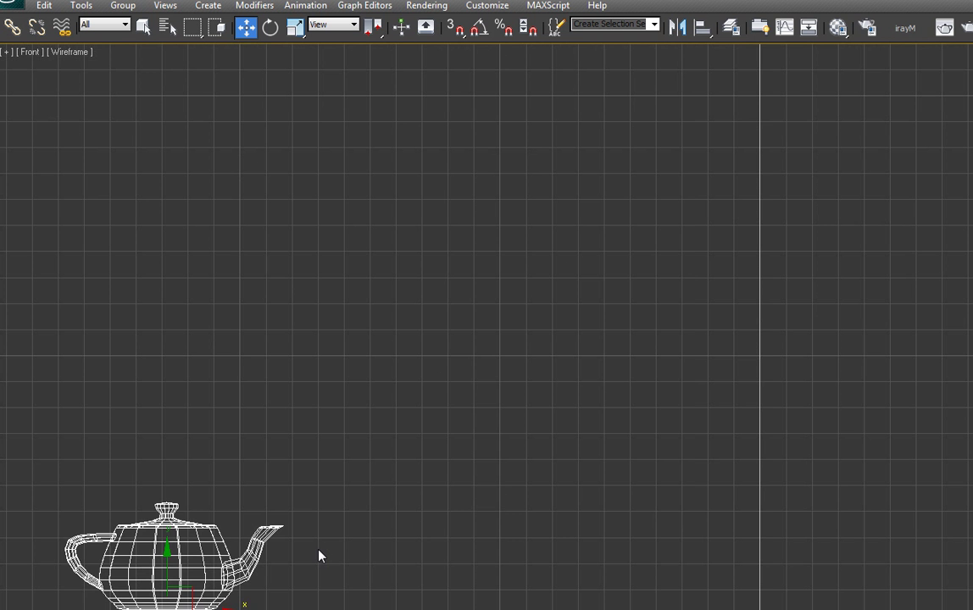
pyautogui.moveTo(367, 556)
pyautogui.mouseDown(button='middle')
pyautogui.moveTo(291, 529)
pyautogui.moveTo(177, 543)
pyautogui.moveTo(138, 531)
pyautogui.moveTo(67, 552)
pyautogui.moveTo(150, 522)
pyautogui.moveTo(218, 521)
pyautogui.moveTo(315, 558)
pyautogui.moveTo(393, 553)
pyautogui.moveTo(440, 566)
pyautogui.moveTo(599, 525)
pyautogui.mouseUp(button='middle')
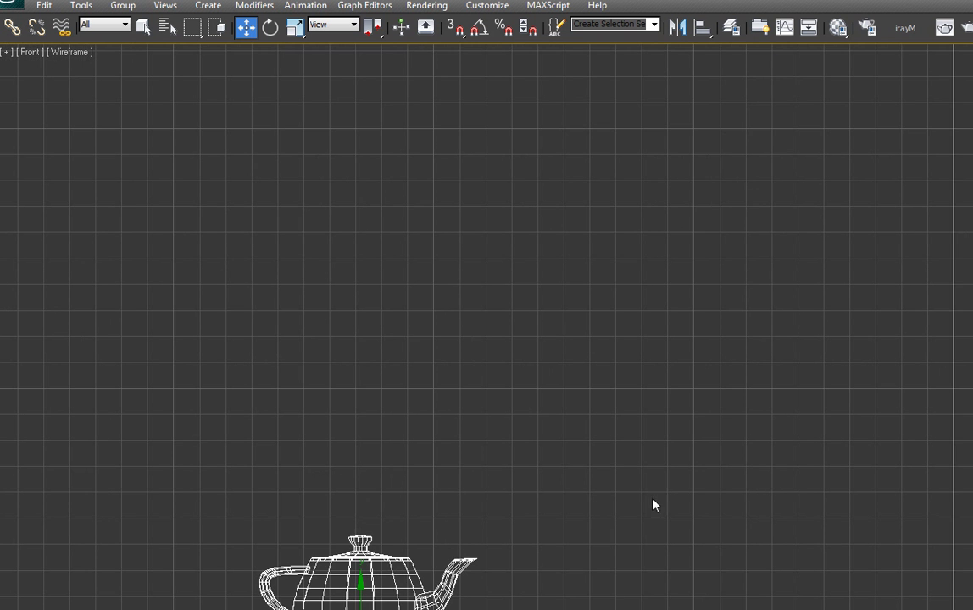
pyautogui.moveTo(697, 503)
pyautogui.mouseDown(button='middle')
pyautogui.moveTo(543, 528)
pyautogui.moveTo(650, 490)
pyautogui.moveTo(643, 549)
pyautogui.moveTo(493, 484)
pyautogui.moveTo(135, 563)
pyautogui.moveTo(61, 525)
pyautogui.moveTo(72, 528)
pyautogui.moveTo(250, 432)
pyautogui.moveTo(258, 519)
pyautogui.moveTo(354, 467)
pyautogui.moveTo(451, 437)
pyautogui.moveTo(533, 526)
pyautogui.moveTo(671, 471)
pyautogui.moveTo(738, 549)
pyautogui.moveTo(968, 523)
pyautogui.moveTo(968, 540)
pyautogui.moveTo(917, 540)
pyautogui.mouseUp(button='middle')
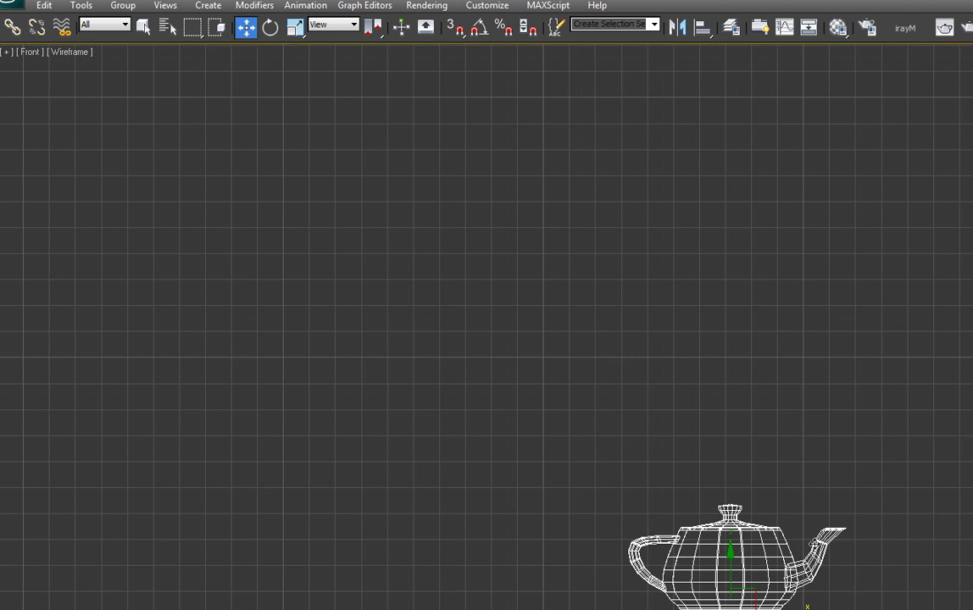
pyautogui.moveTo(797, 540); pyautogui.dragTo(835, 514, button='middle')
# Spin the teapot so its spout faces left, then lift it and set it back on the ground line.
pyautogui.press('e')
pyautogui.moveTo(813, 558); pyautogui.dragTo(458, 519)
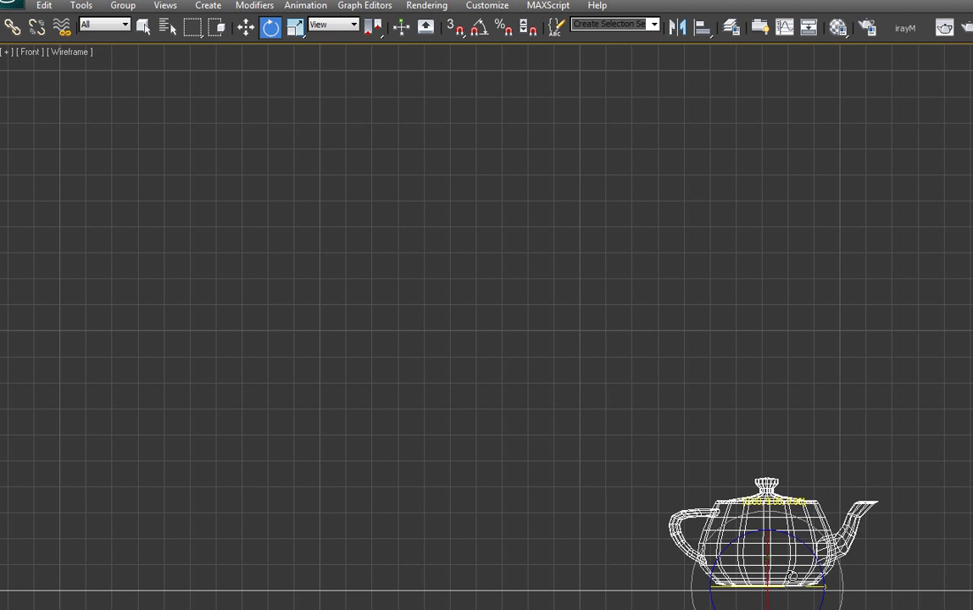
pyautogui.moveTo(459, 519)
pyautogui.mouseDown()
pyautogui.moveTo(558, 556)
pyautogui.moveTo(506, 550)
pyautogui.mouseUp()
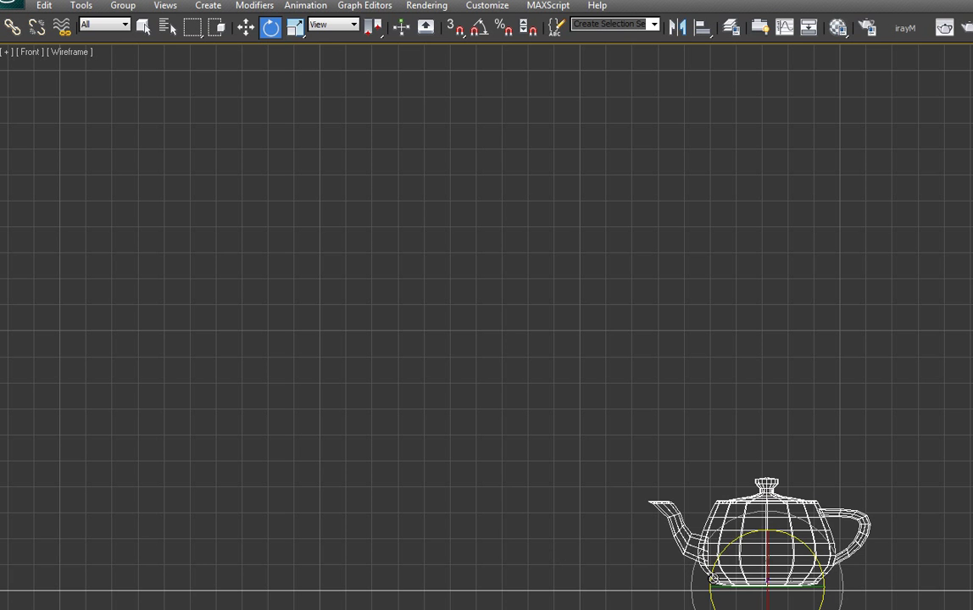
pyautogui.press('w')
pyautogui.moveTo(766, 543)
pyautogui.mouseDown()
pyautogui.moveTo(765, 391)
pyautogui.moveTo(765, 423)
pyautogui.moveTo(737, 395)
pyautogui.moveTo(787, 440)
pyautogui.moveTo(787, 560)
pyautogui.mouseUp()
pyautogui.moveTo(903, 558)
pyautogui.mouseDown(button='middle')
pyautogui.moveTo(921, 265)
pyautogui.moveTo(799, 334)
pyautogui.moveTo(810, 423)
pyautogui.moveTo(846, 331)
pyautogui.moveTo(820, 341)
pyautogui.mouseUp(button='middle')
# Tilt the teapot so its spout is raised and its handle lowered, with the view panned lower.
pyautogui.press('e')
pyautogui.moveTo(666, 314)
pyautogui.mouseDown()
pyautogui.moveTo(696, 286)
pyautogui.moveTo(752, 326)
pyautogui.mouseUp()
pyautogui.press('w')
pyautogui.moveTo(767, 301)
pyautogui.mouseDown(button='middle')
pyautogui.moveTo(771, 481)
pyautogui.moveTo(576, 568)
pyautogui.moveTo(503, 482)
pyautogui.moveTo(373, 499)
pyautogui.moveTo(419, 519)
pyautogui.moveTo(390, 508)
pyautogui.mouseUp(button='middle')
pyautogui.press('e')
pyautogui.moveTo(303, 505); pyautogui.dragTo(373, 591)
pyautogui.press('w')
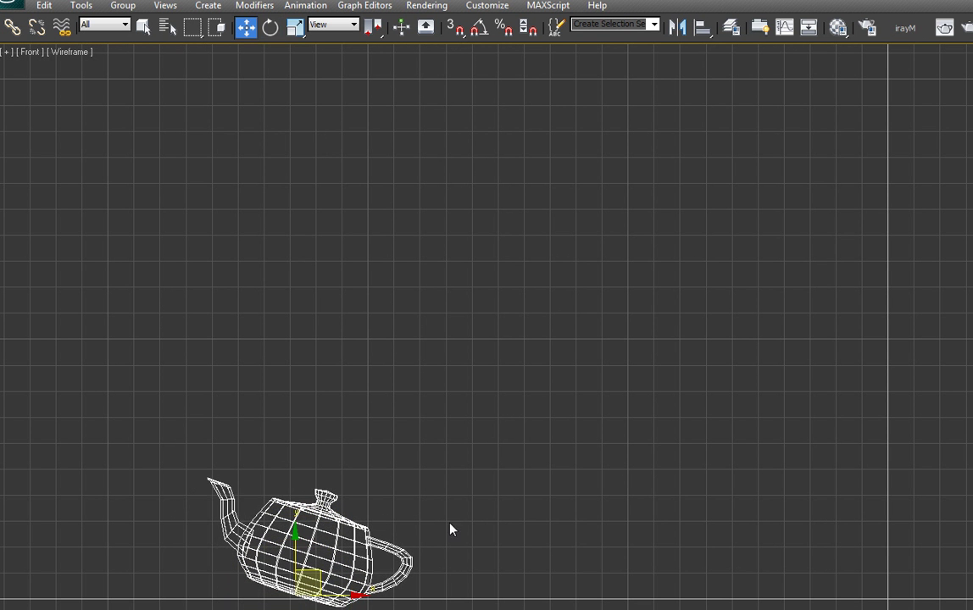
pyautogui.moveTo(675, 547)
pyautogui.mouseDown(button='middle')
pyautogui.moveTo(644, 529)
pyautogui.moveTo(517, 528)
pyautogui.moveTo(208, 549)
pyautogui.mouseUp(button='middle')
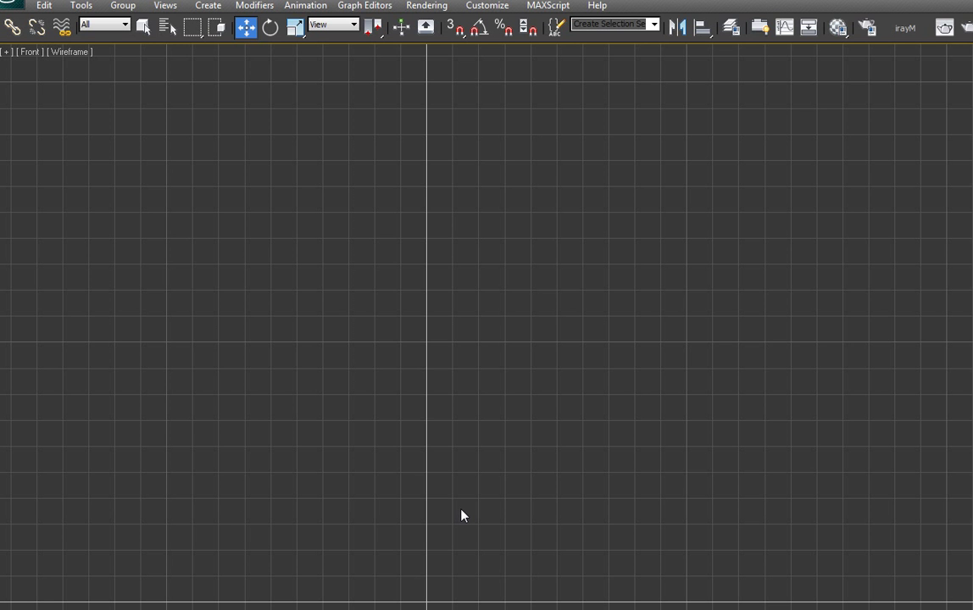
pyautogui.moveTo(39, 485)
pyautogui.mouseDown(button='middle')
pyautogui.moveTo(354, 521)
pyautogui.moveTo(278, 440)
pyautogui.moveTo(243, 501)
pyautogui.moveTo(241, 491)
pyautogui.moveTo(215, 520)
pyautogui.moveTo(189, 495)
pyautogui.moveTo(171, 503)
pyautogui.moveTo(211, 515)
pyautogui.moveTo(519, 489)
pyautogui.moveTo(845, 495)
pyautogui.moveTo(441, 539)
pyautogui.moveTo(434, 480)
pyautogui.moveTo(430, 495)
pyautogui.mouseUp(button='middle')
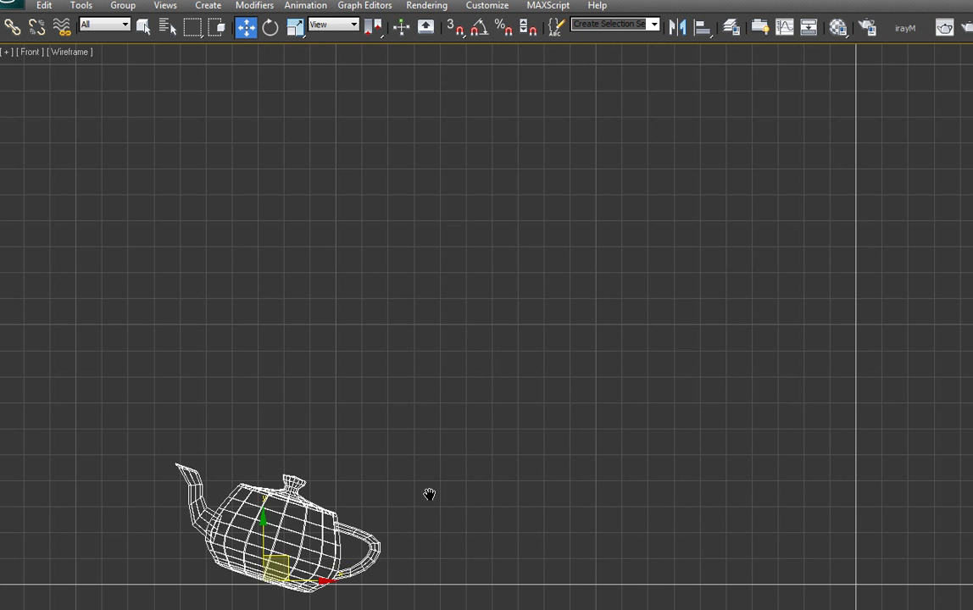
pyautogui.moveTo(430, 494); pyautogui.dragTo(313, 506, button='middle')
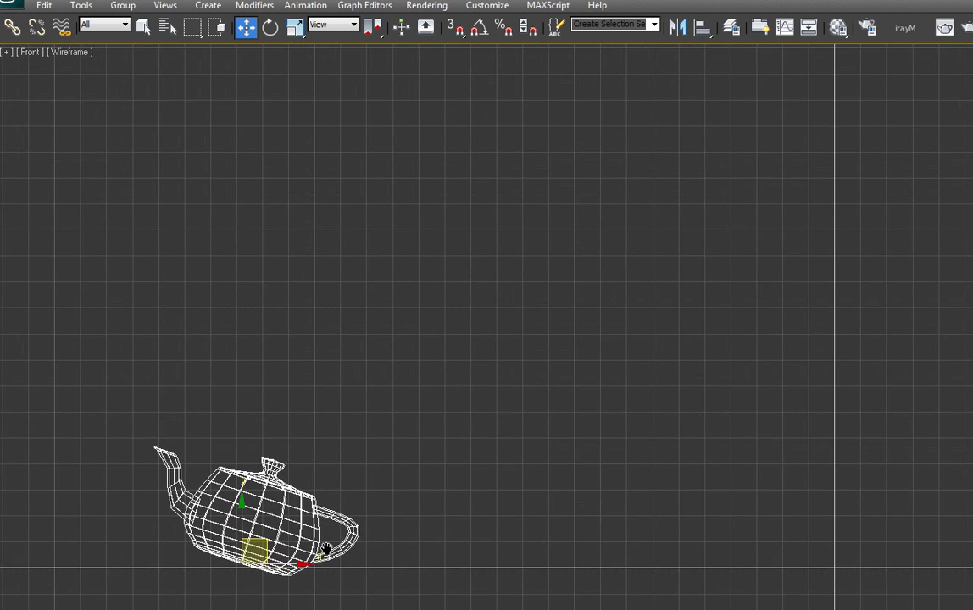
pyautogui.scroll(2, 312, 505)
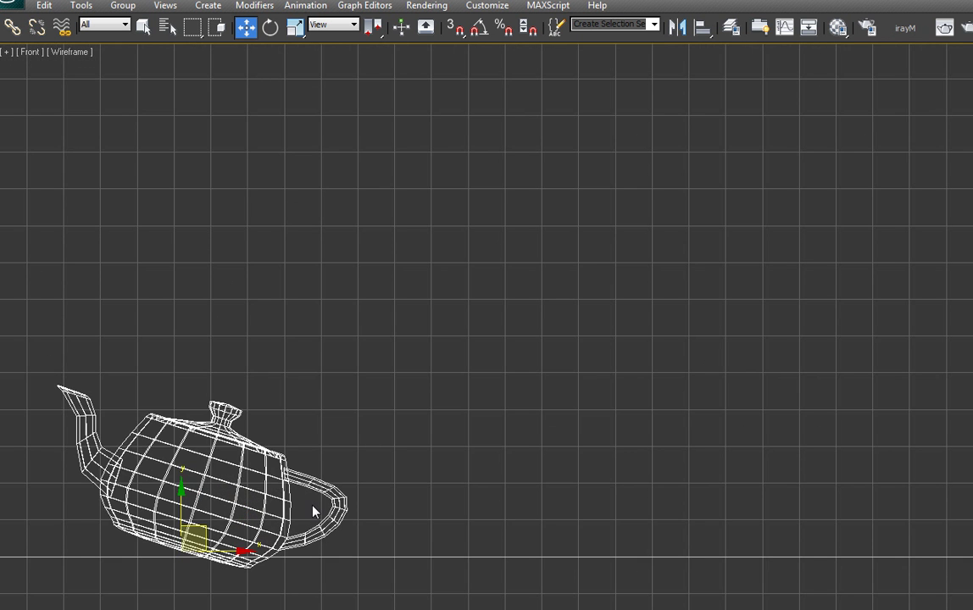
pyautogui.scroll(-2, 313, 511)
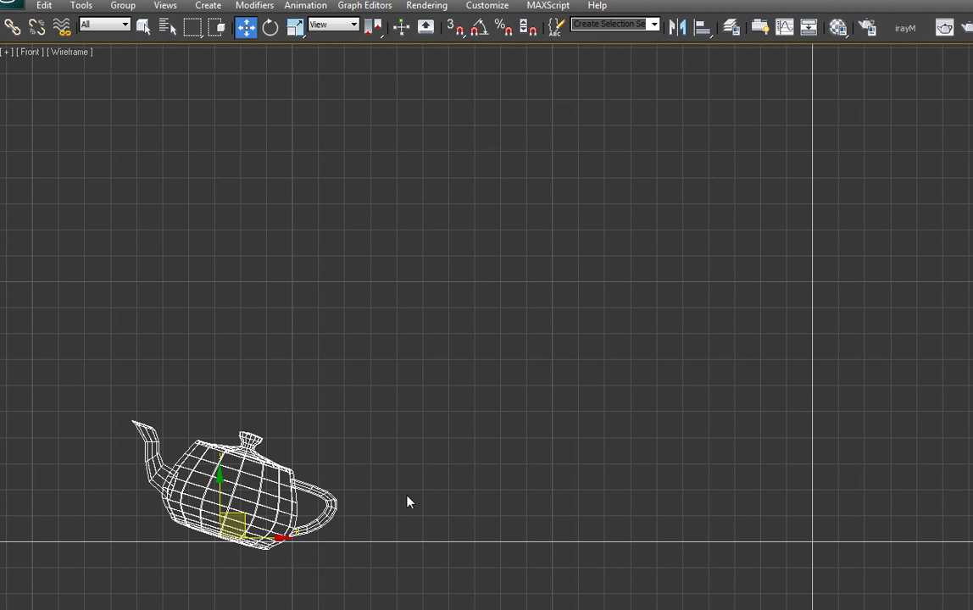